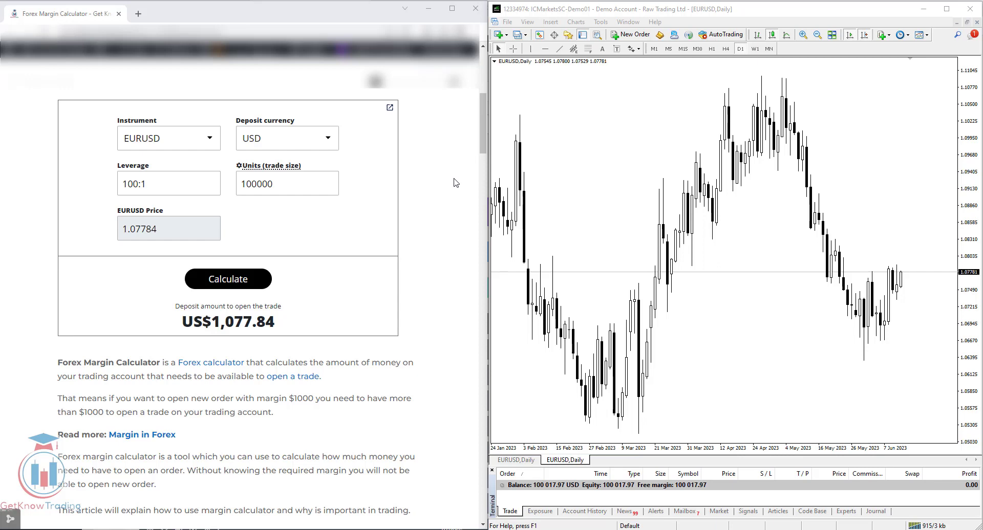
Step: Review the demo account's balance line and highlight the article's note about needing over $1000 to open a trade
left_click(694, 418)
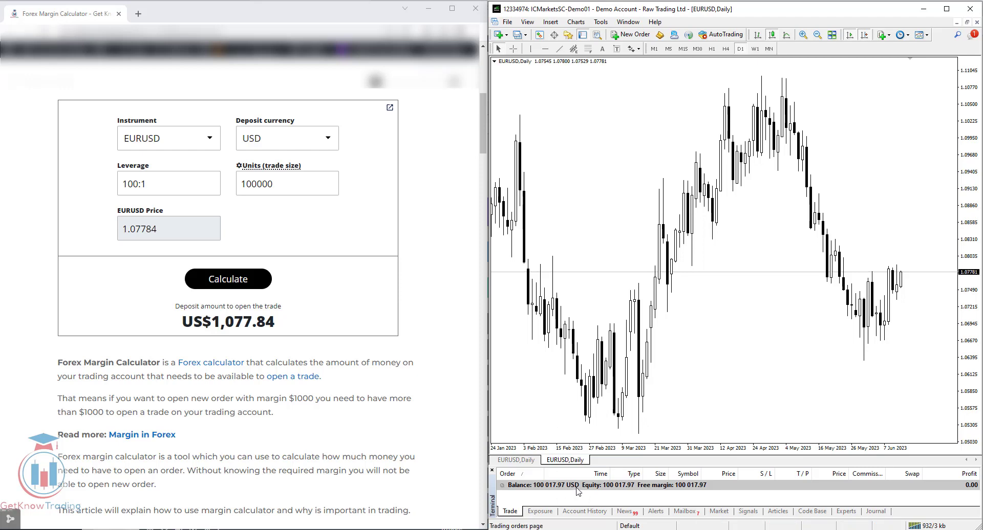
left_click(436, 175)
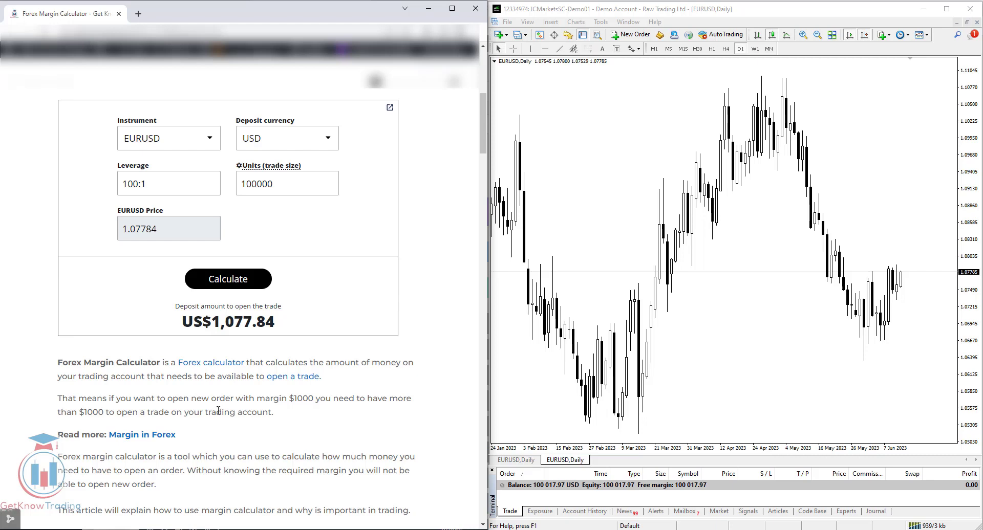
left_click_drag(77, 412, 283, 414)
left_click(572, 388)
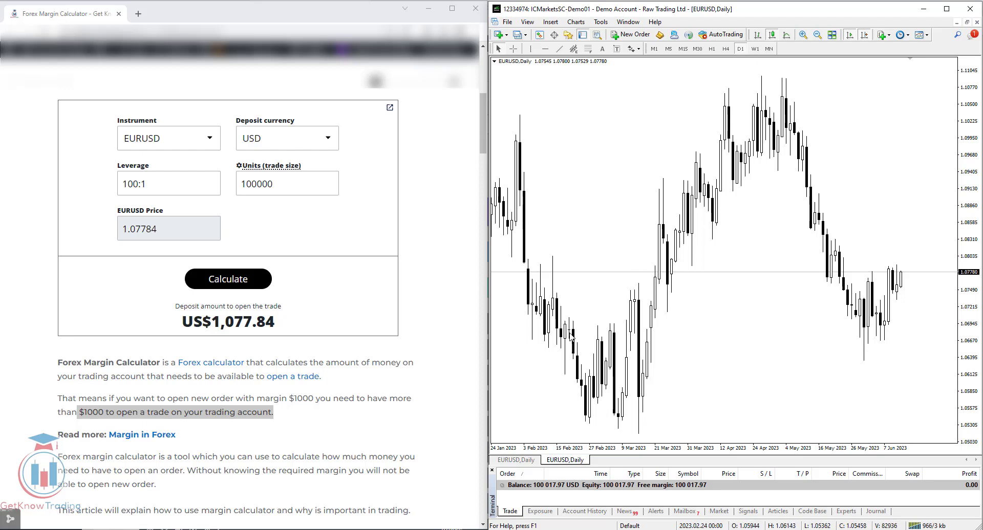
left_click(434, 268)
Step: Examine the How to Calculate Margin section, highlighting the required margin formula and its Leverage term
scroll(434, 268, "down", 7)
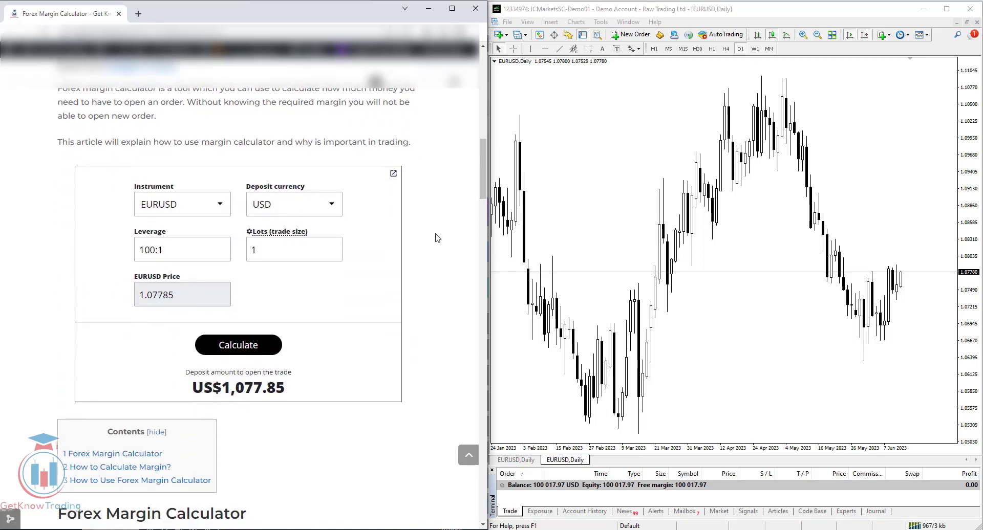
scroll(436, 237, "down", 5)
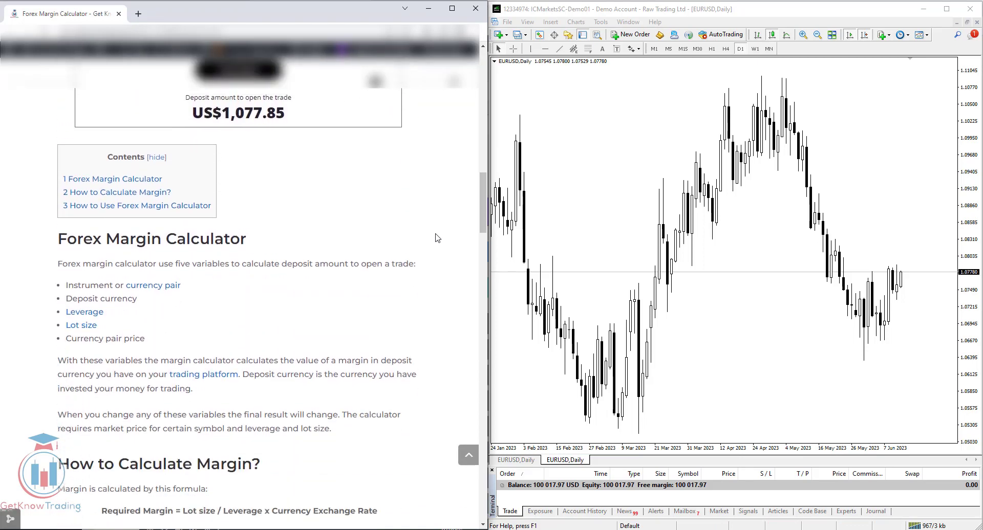
scroll(435, 239, "down", 2)
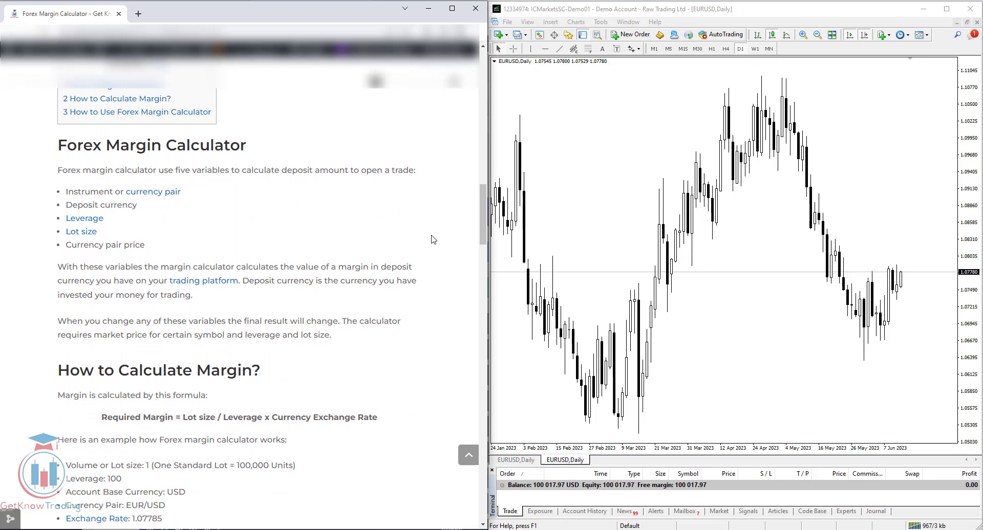
scroll(434, 235, "down", 3)
scroll(433, 231, "down", 4)
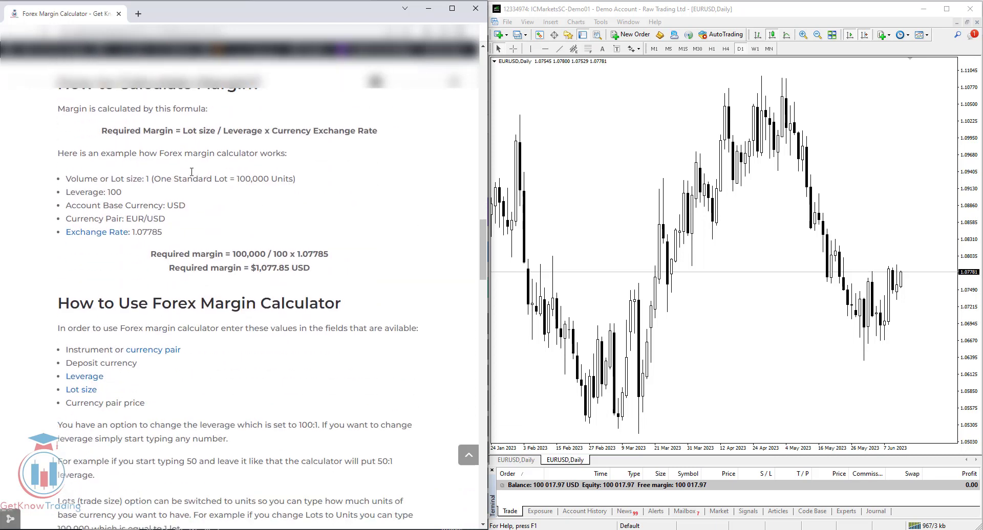
left_click_drag(104, 130, 378, 159)
left_click(378, 160)
scroll(361, 192, "up", 1)
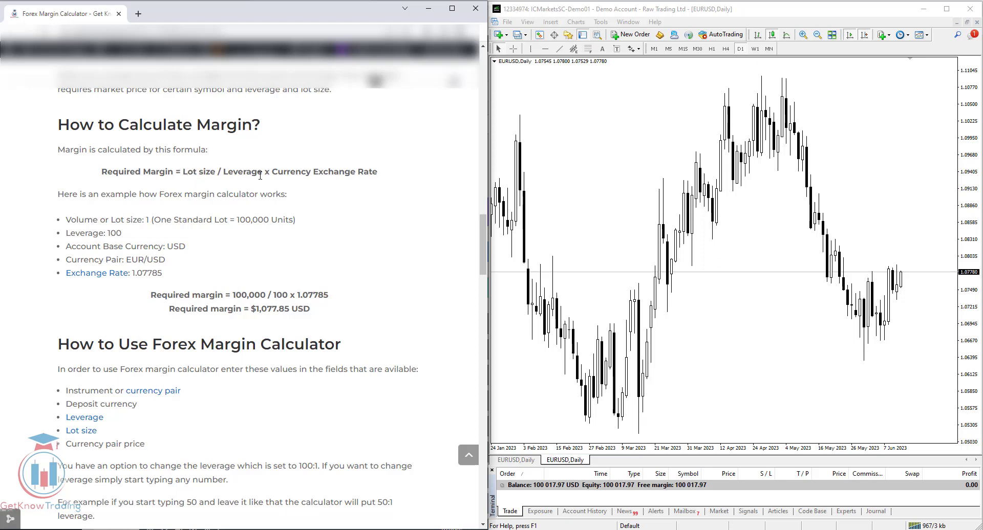
left_click_drag(261, 172, 223, 172)
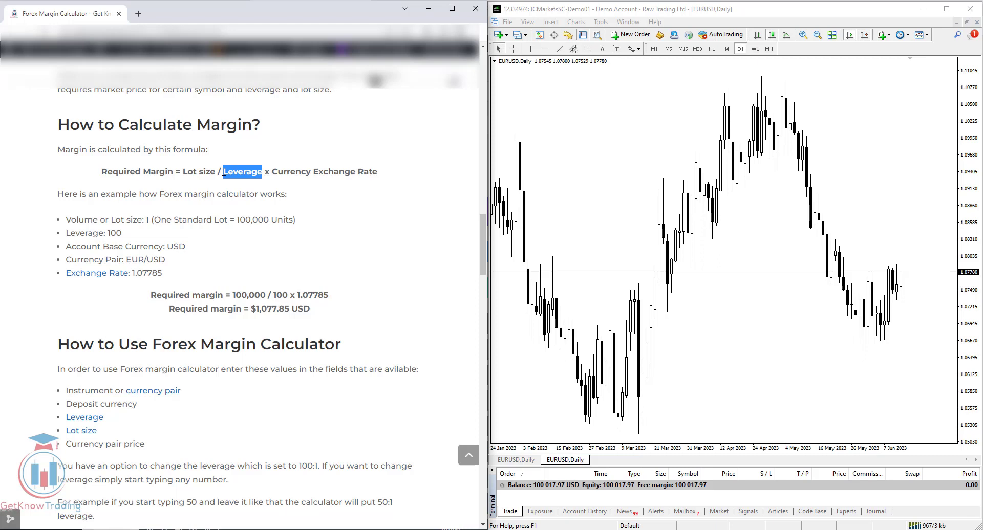
left_click(281, 186)
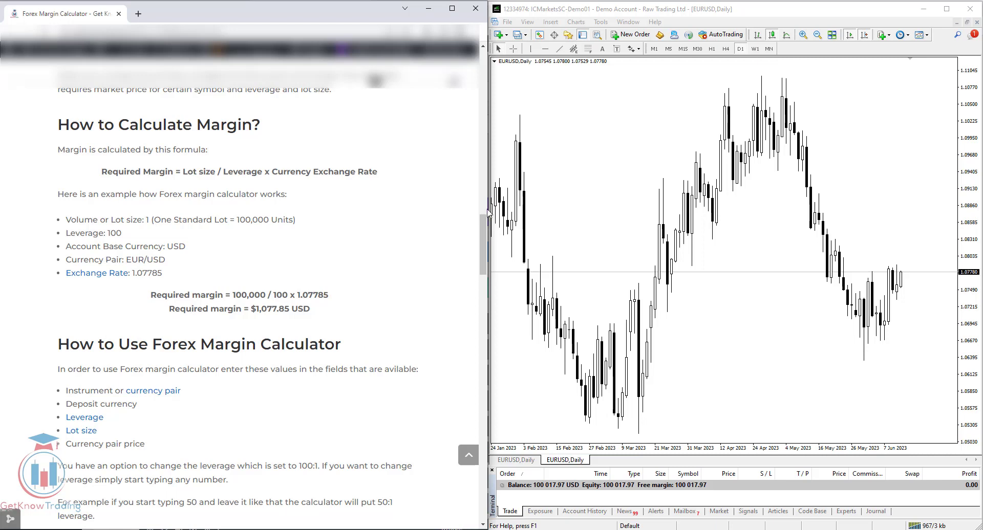
Step: Check the current price on the EURUSD chart and browse the instruments offered by the article's first margin calculator
left_click(507, 66)
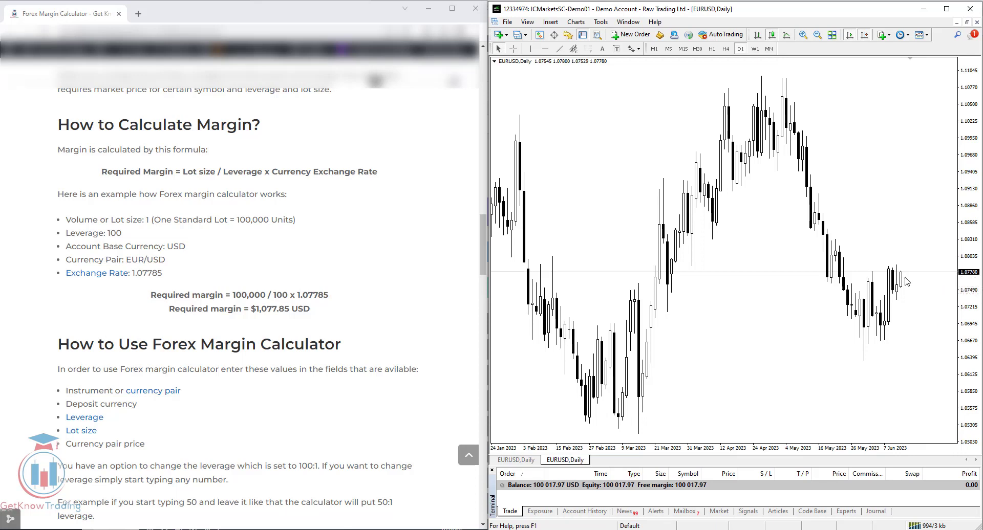
left_click(394, 287)
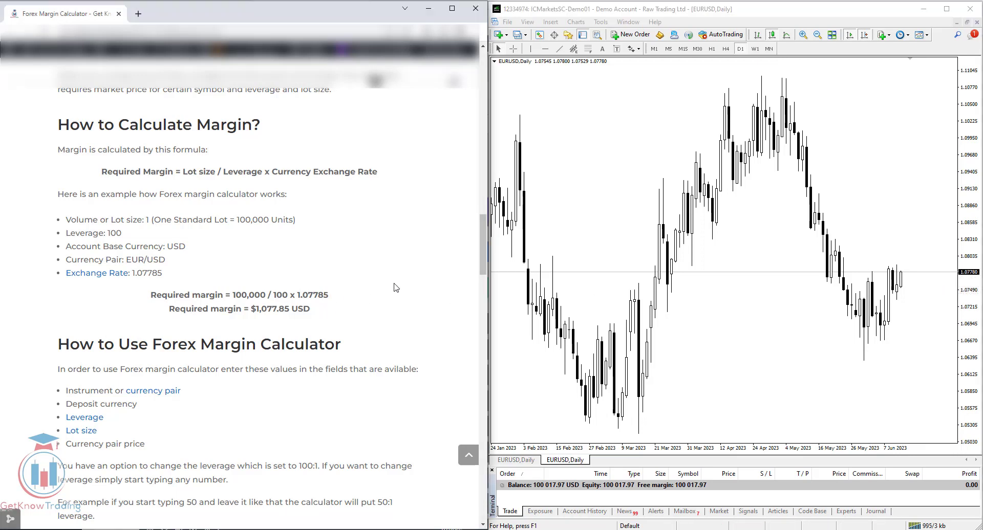
scroll(395, 287, "up", 10)
scroll(395, 287, "up", 3)
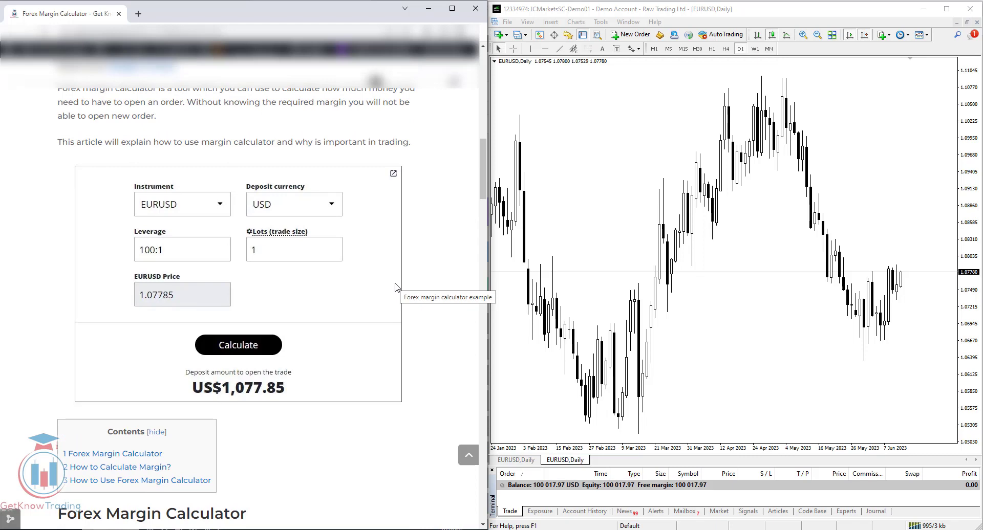
scroll(395, 287, "up", 4)
scroll(400, 292, "up", 4)
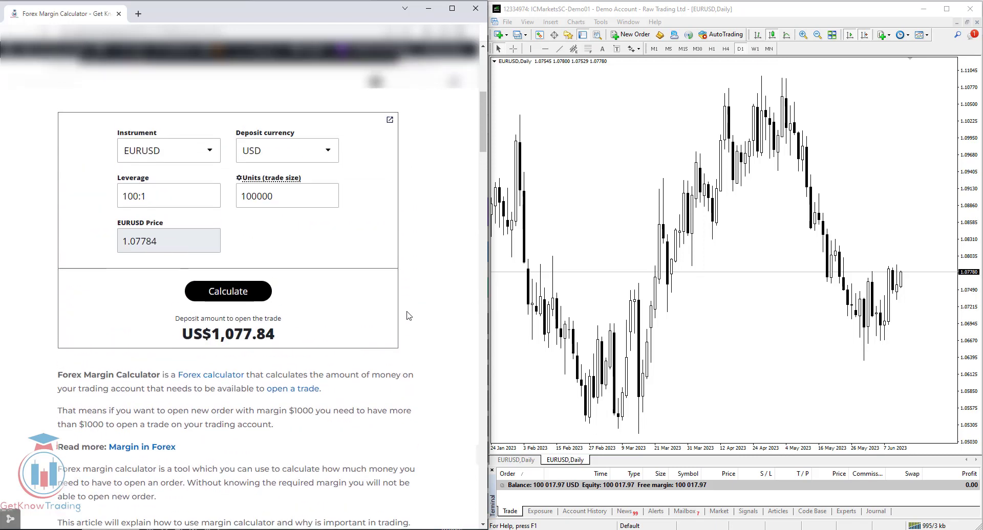
scroll(413, 317, "down", 1)
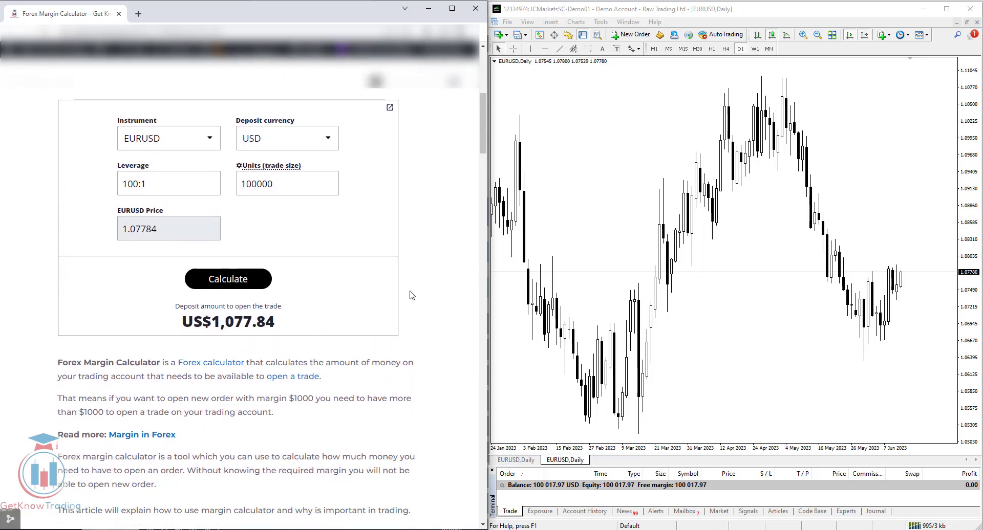
left_click(209, 141)
left_click_drag(245, 226, 244, 197)
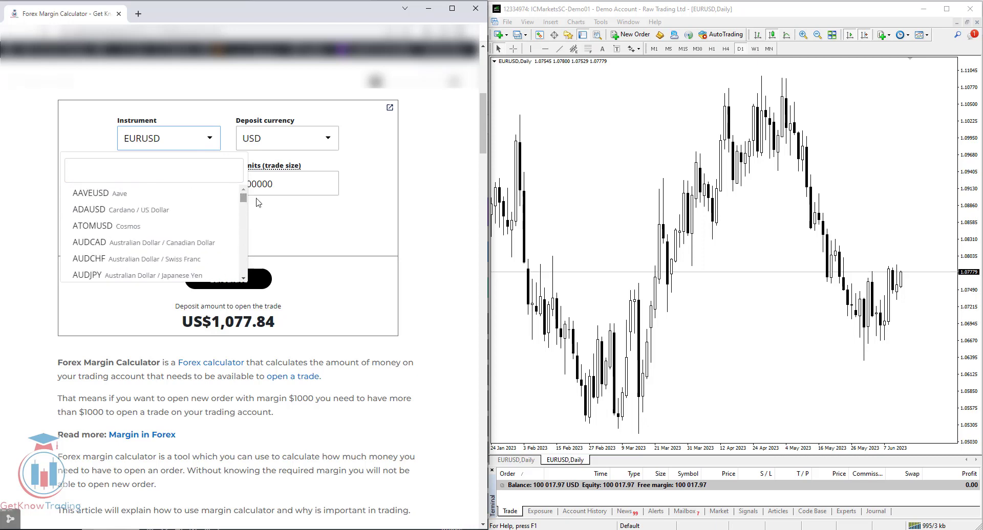
left_click(372, 181)
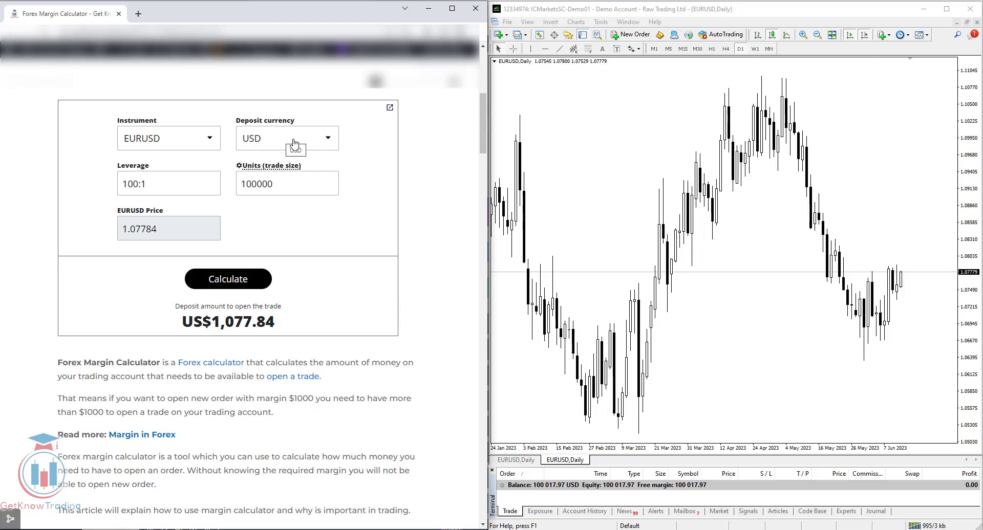
Step: Check the account currency in the trading terminal and browse the calculator's deposit currency options, keeping USD
left_click(581, 491)
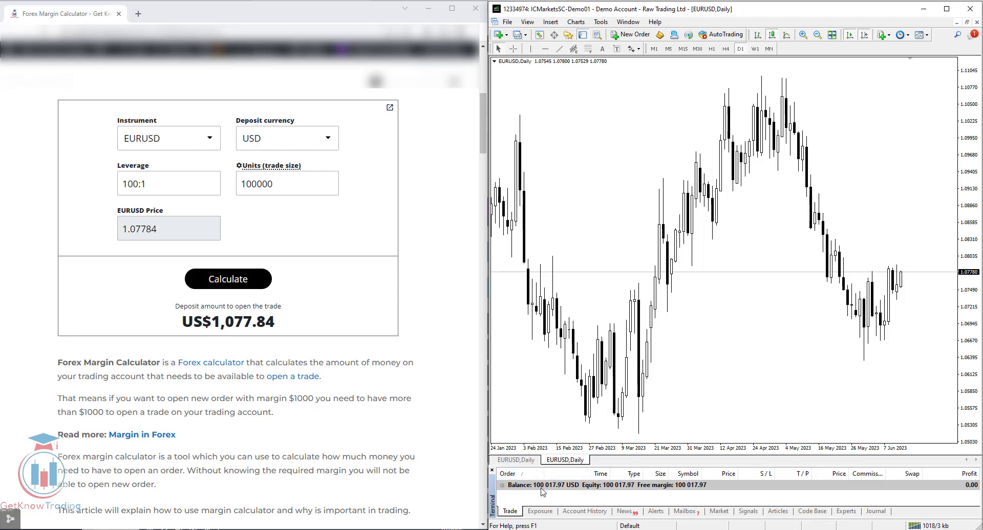
left_click(331, 146)
scroll(336, 230, "up", 1)
scroll(336, 231, "up", 6)
scroll(333, 226, "down", 5)
scroll(333, 228, "down", 4)
left_click(368, 176)
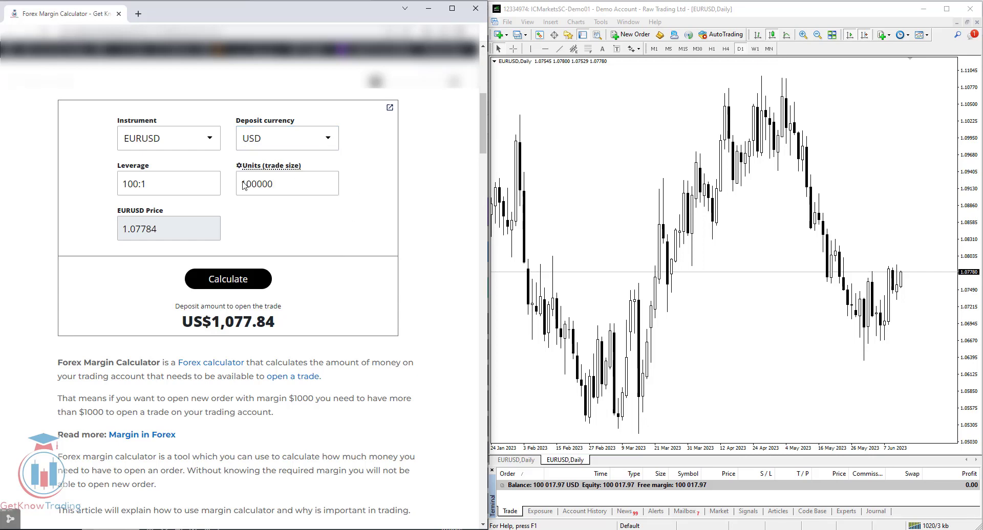
Step: Set the leverage to 50:1 and calculate the deposit amount for 100000 units of EURUSD
left_click(172, 186)
left_click(160, 187)
left_click_drag(160, 185, 116, 192)
type("50")
left_click(254, 221)
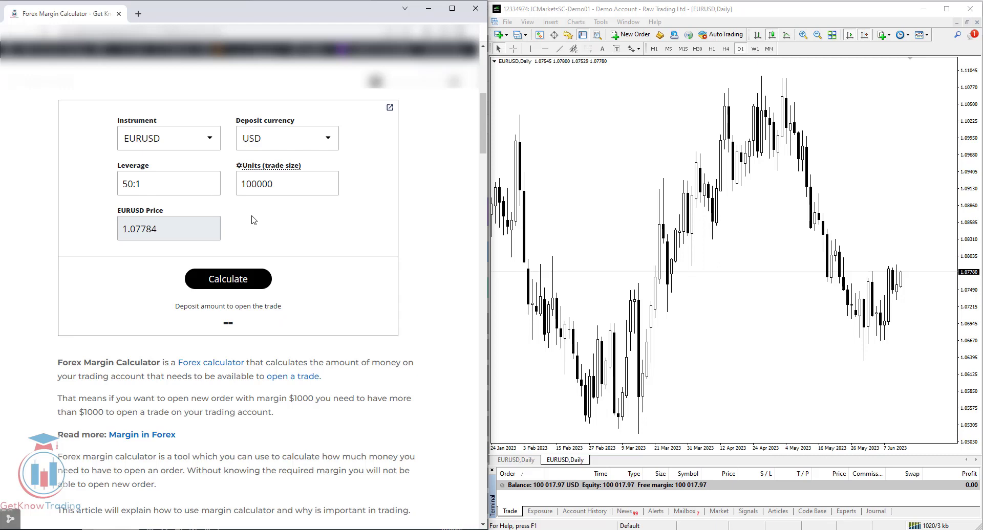
left_click(226, 285)
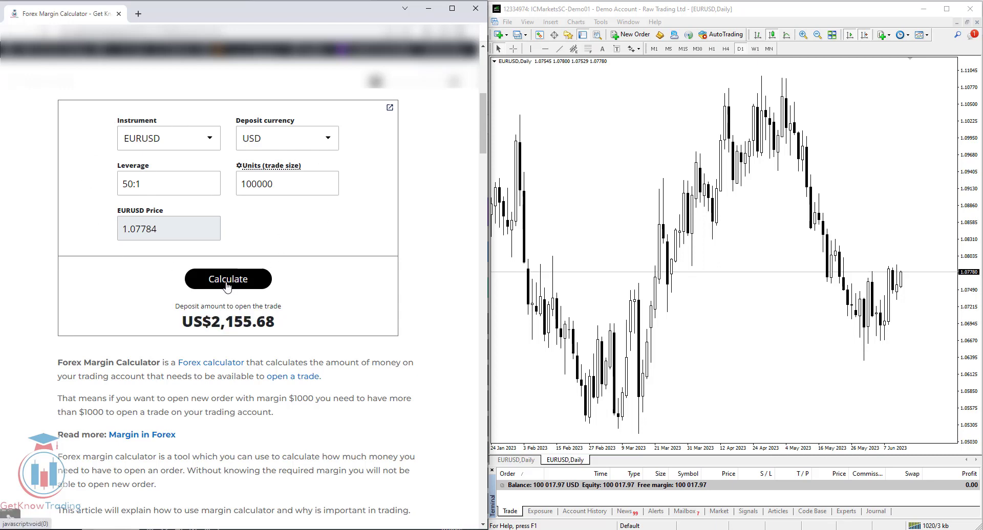
Step: Set the calculator's leverage to 100:1
triple_click(138, 184)
type("100")
left_click(296, 216)
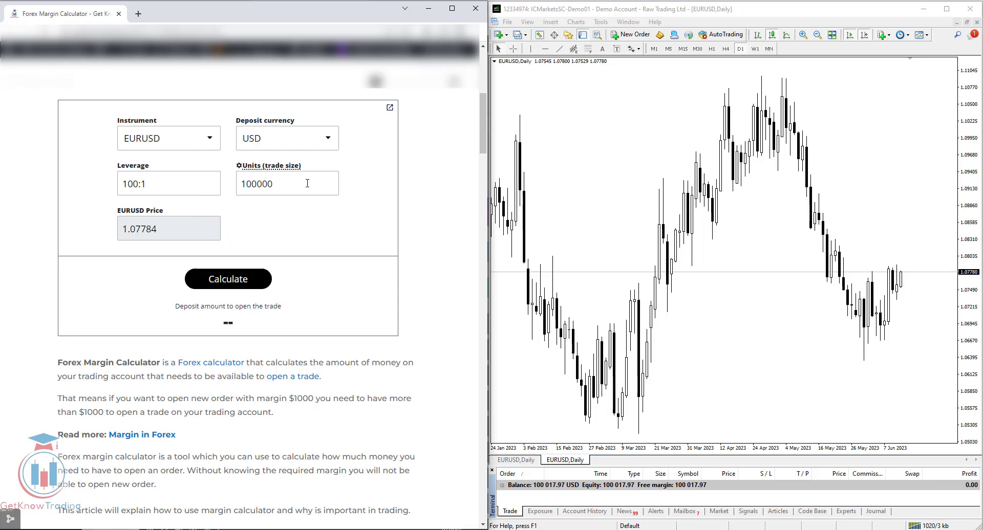
Step: Switch the trade size from units to lots and set it to 1
left_click(256, 184)
mouse_move(239, 169)
left_click(228, 185)
left_click_drag(285, 187, 236, 189)
type("1")
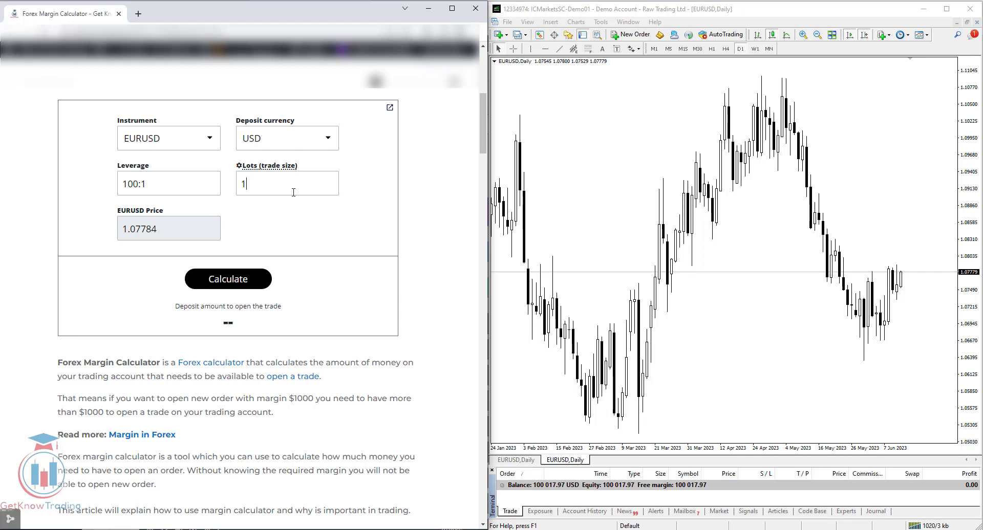
Step: Set the EURUSD price to 1.07780, calculate the deposit amount and highlight the result
left_click(186, 231)
left_click_drag(163, 229, 122, 229)
left_click(169, 230)
left_click_drag(155, 230, 141, 229)
type("780")
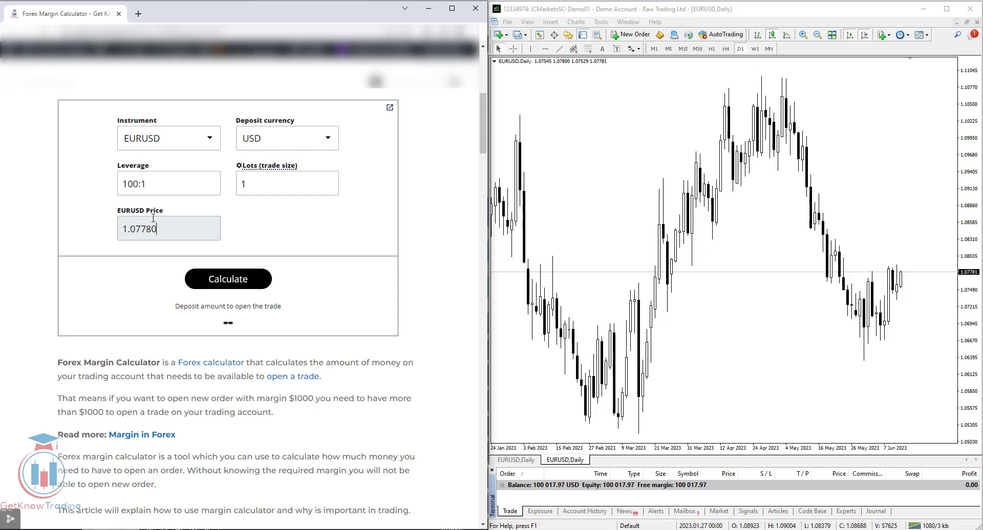
left_click(228, 283)
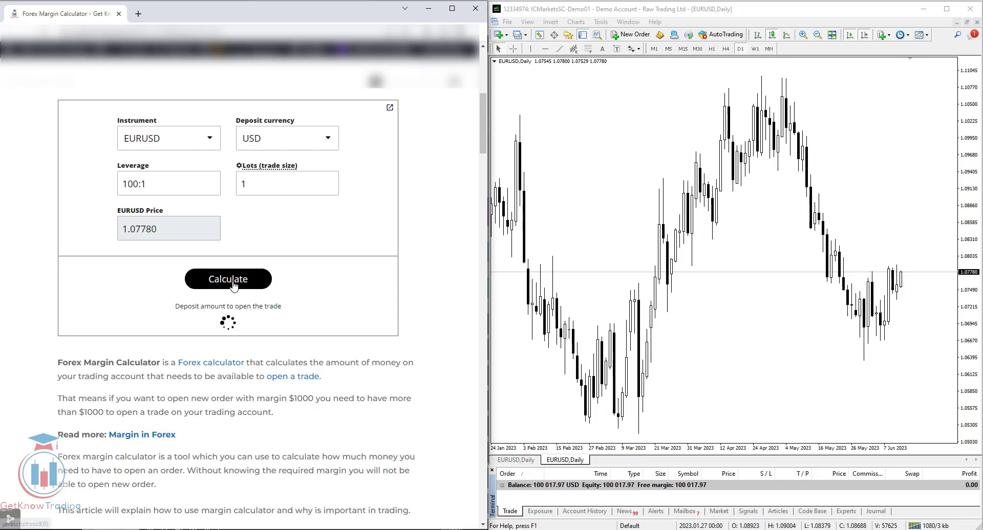
left_click_drag(279, 326, 184, 324)
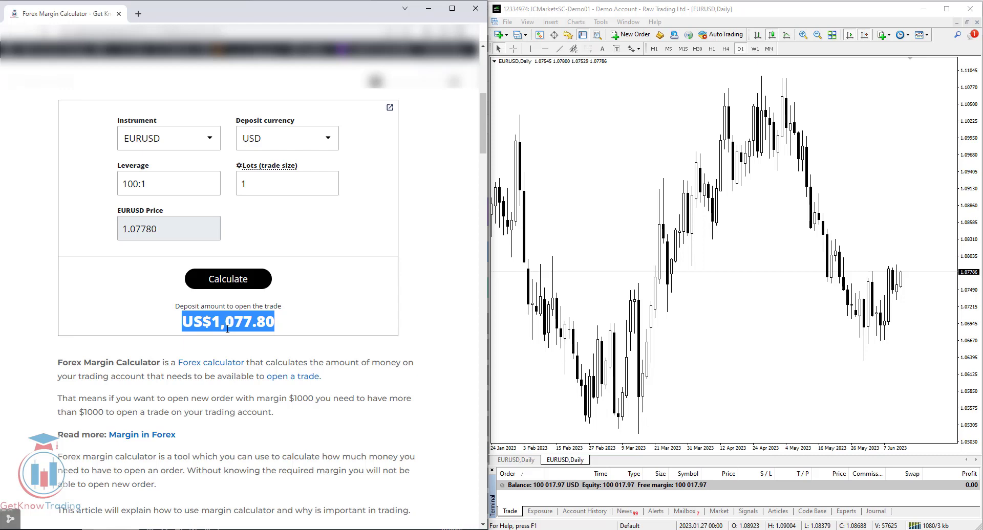
left_click(286, 322)
Step: Switch to the trading terminal and buy 1.00 lot of EURUSD with a market execution order
left_click(589, 216)
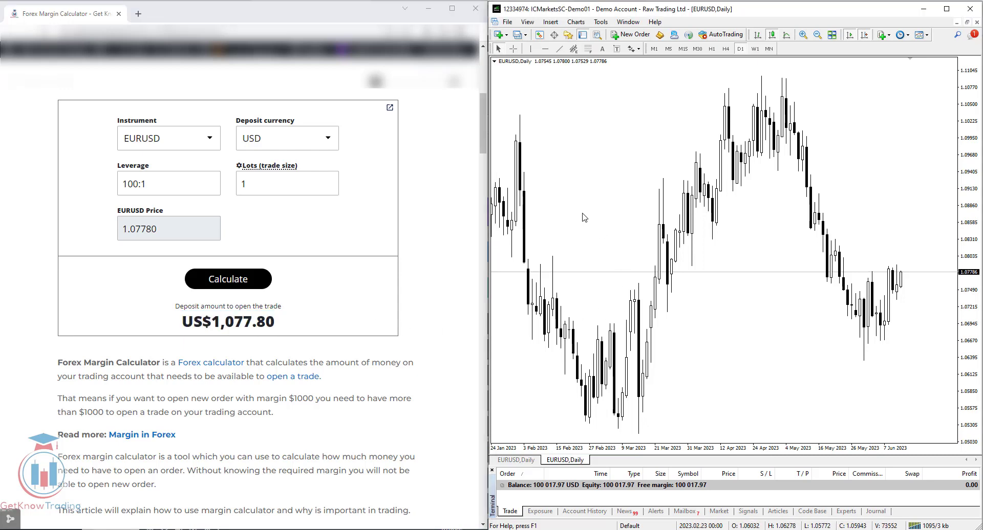
left_click(635, 36)
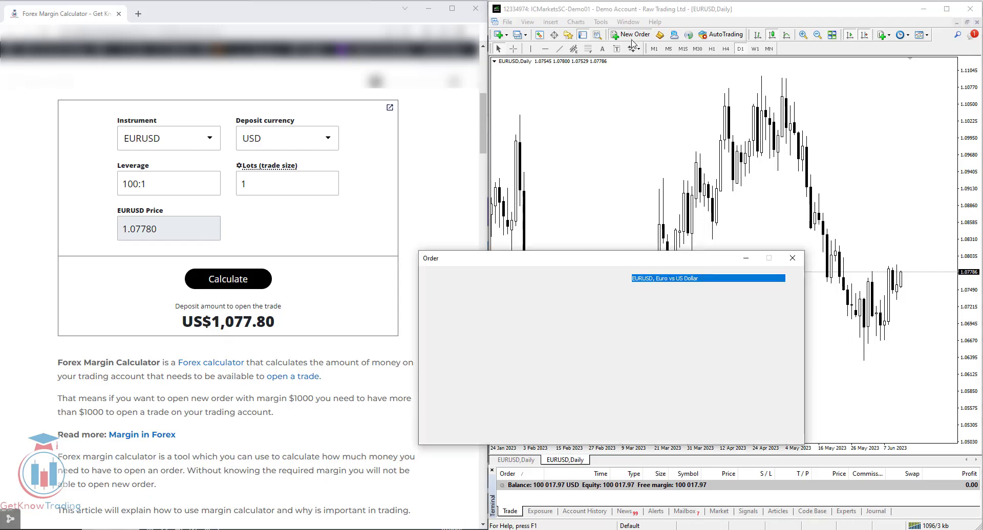
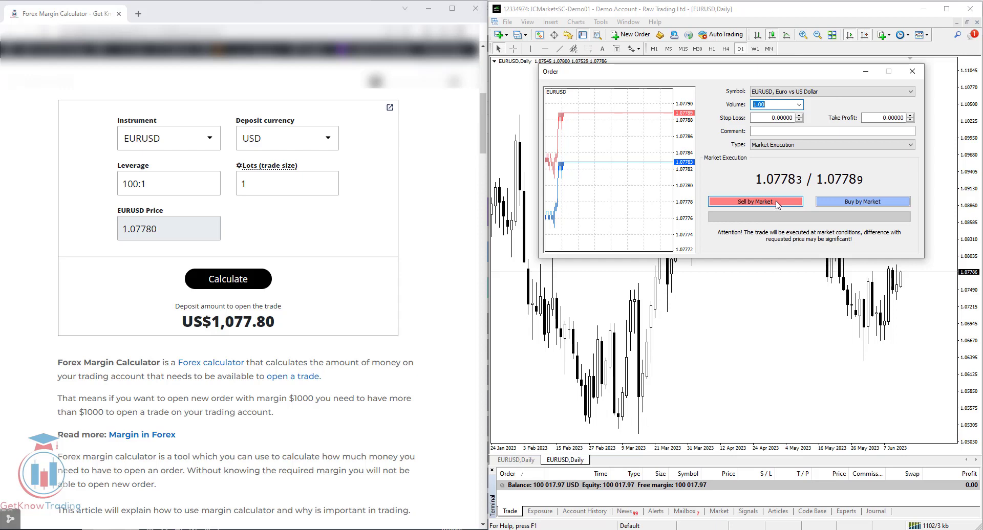
left_click(837, 202)
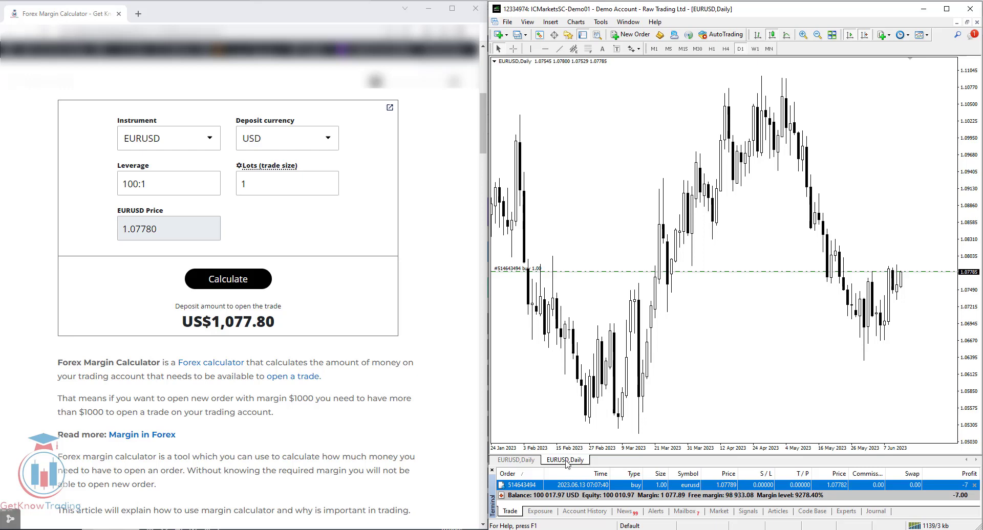
Step: Recalculate the deposit amount with the EURUSD price set to 1.07789 and compare it with the terminal's margin
left_click(158, 229)
left_click_drag(157, 229, 148, 233)
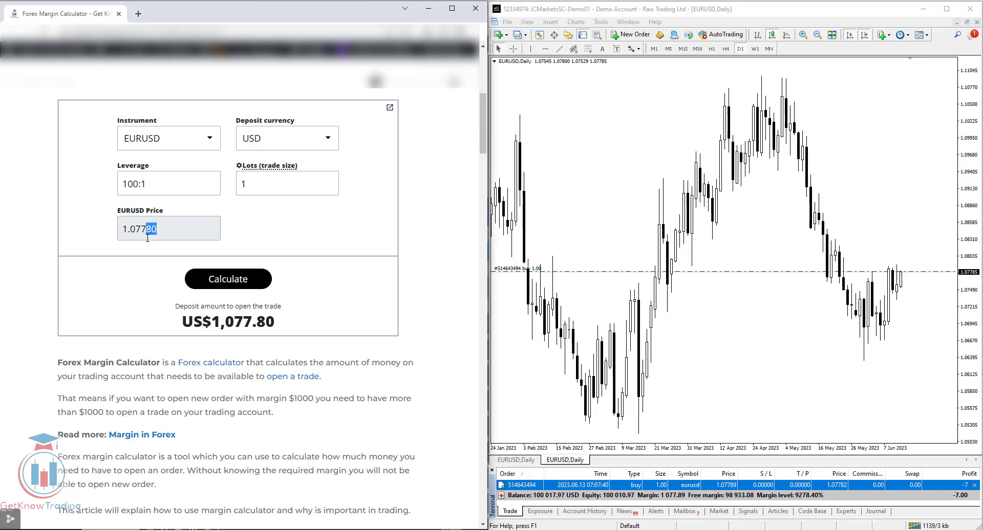
type("8")
left_click(241, 279)
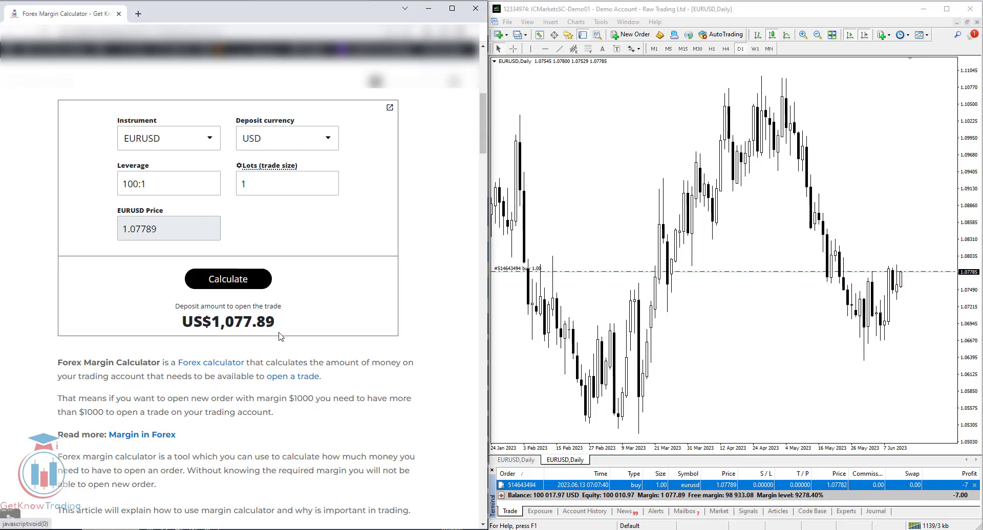
left_click_drag(275, 322, 184, 324)
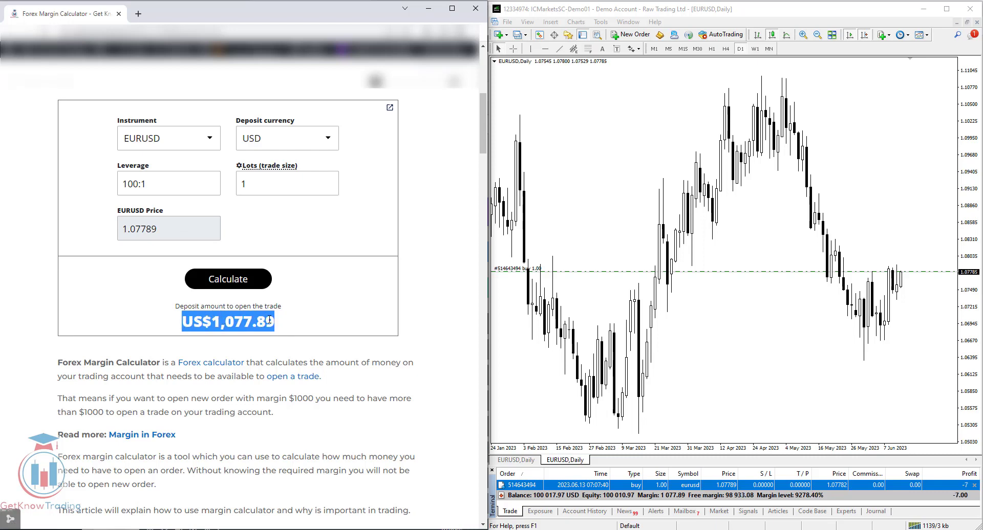
left_click(674, 499)
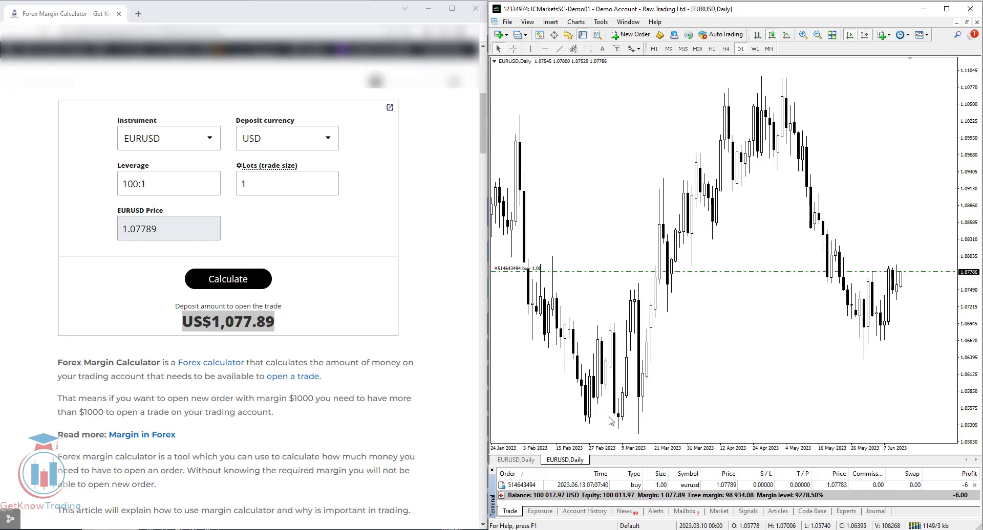
Step: Set the trade size to 0.1 lots, recalculate the deposit amount and highlight the result
left_click_drag(263, 185, 238, 184)
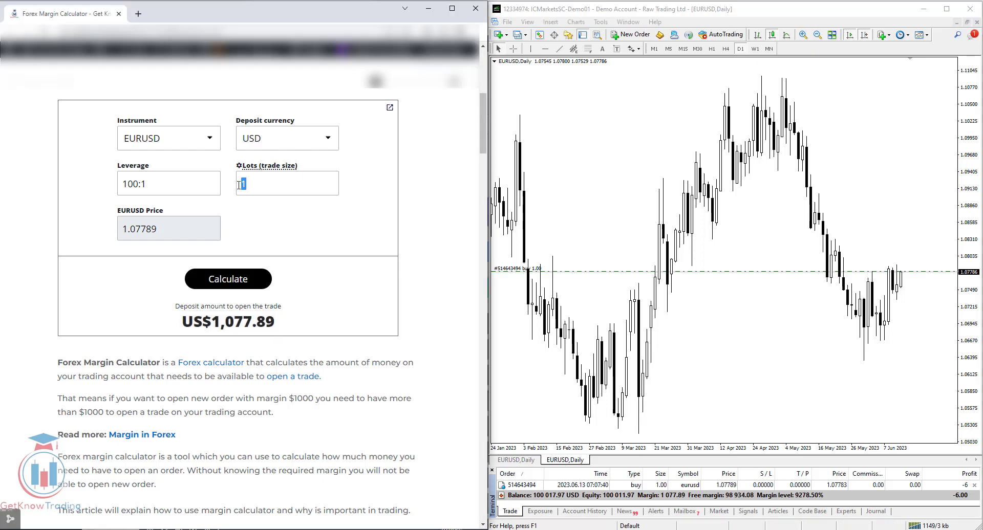
type("0.")
left_click(255, 275)
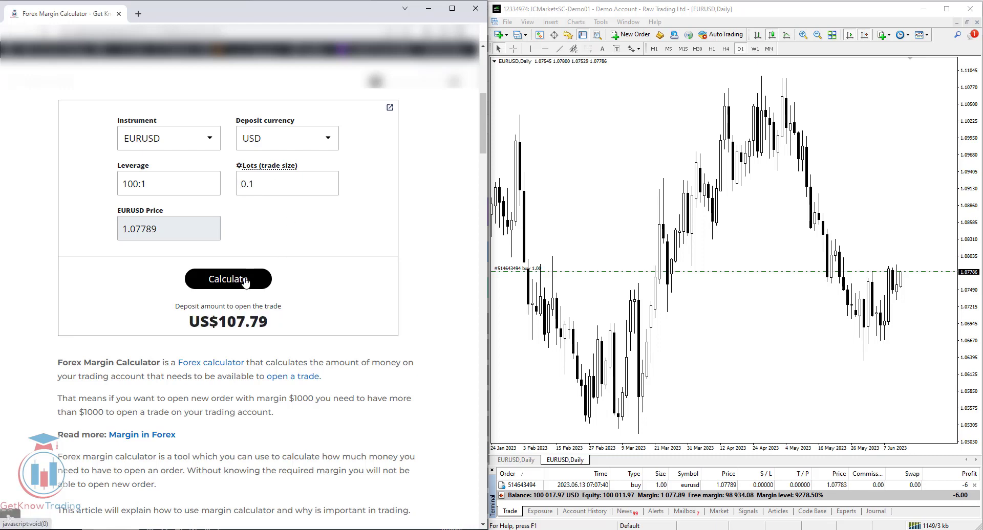
left_click_drag(267, 325, 190, 322)
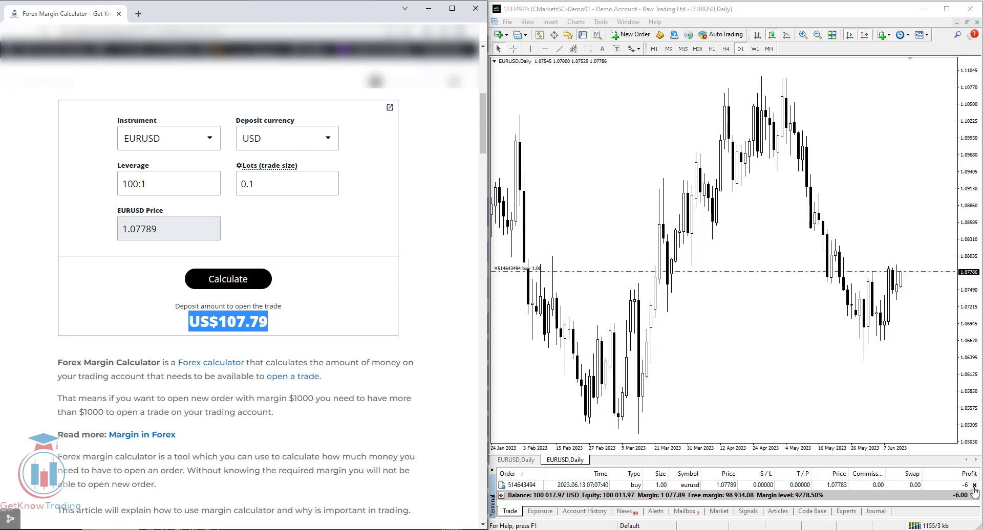
Step: In the trading terminal, close the open 1.00 lot EURUSD order and buy 0.1 lot of EURUSD with market execution
left_click(828, 420)
left_click(631, 34)
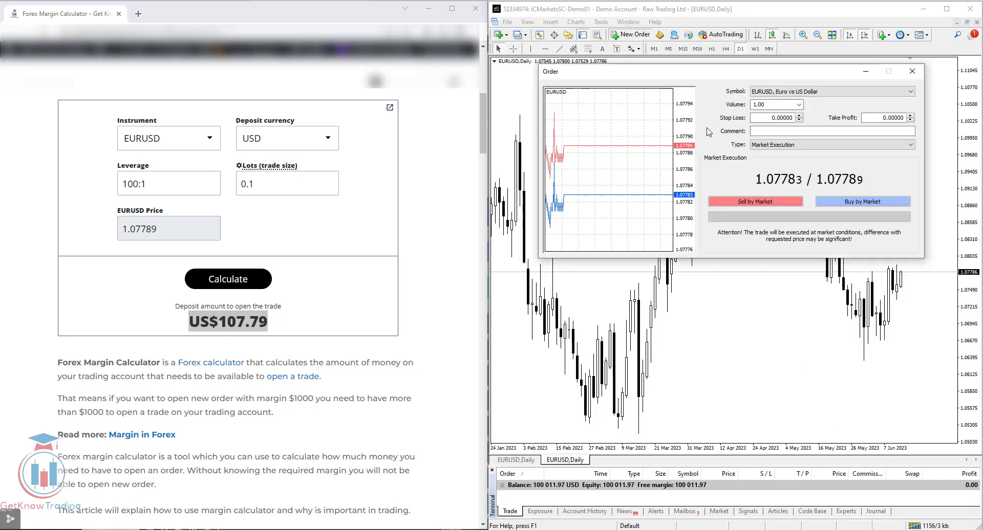
double_click(767, 104)
type("0.1")
left_click(852, 202)
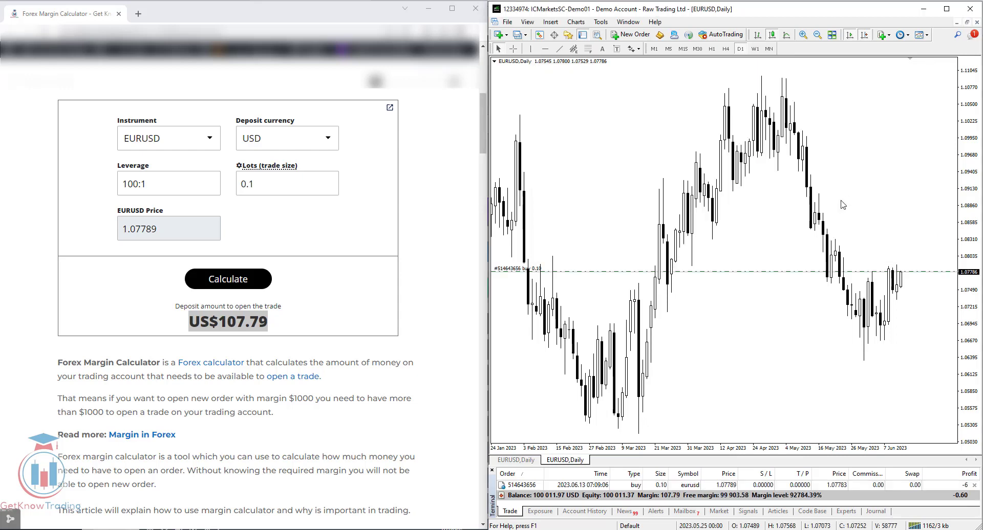
Step: Check the new order's opening price against the calculator's EURUSD price, recalculate the deposit amount and compare it with the terminal's margin
left_click(724, 486)
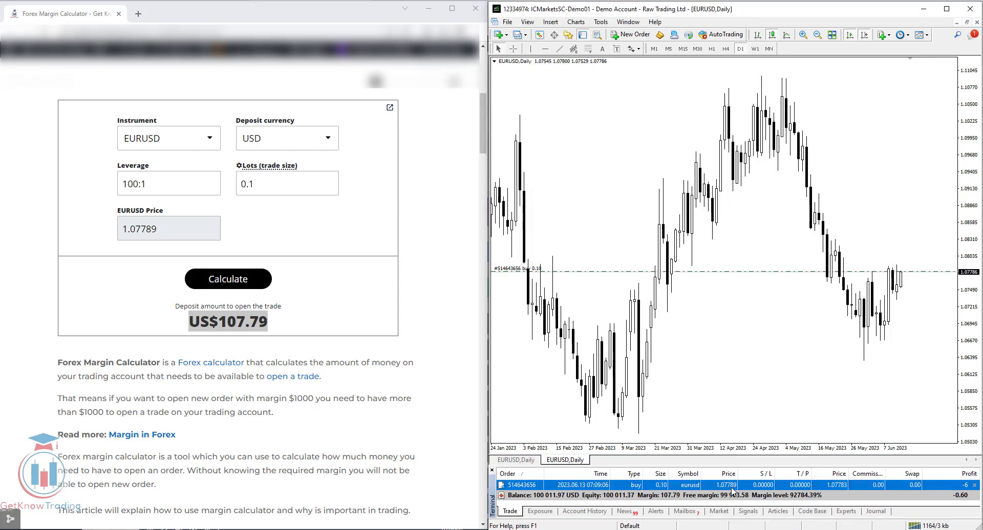
left_click_drag(156, 229, 122, 230)
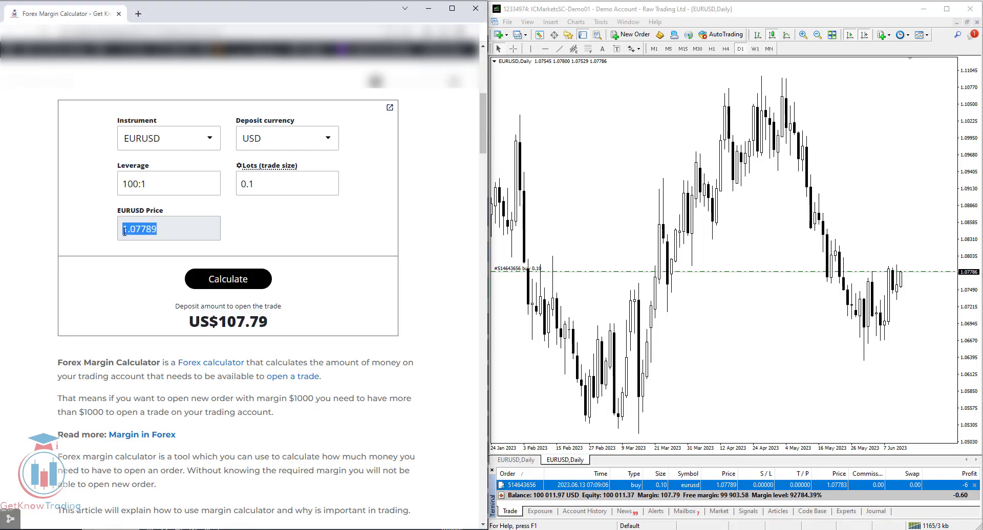
left_click(253, 280)
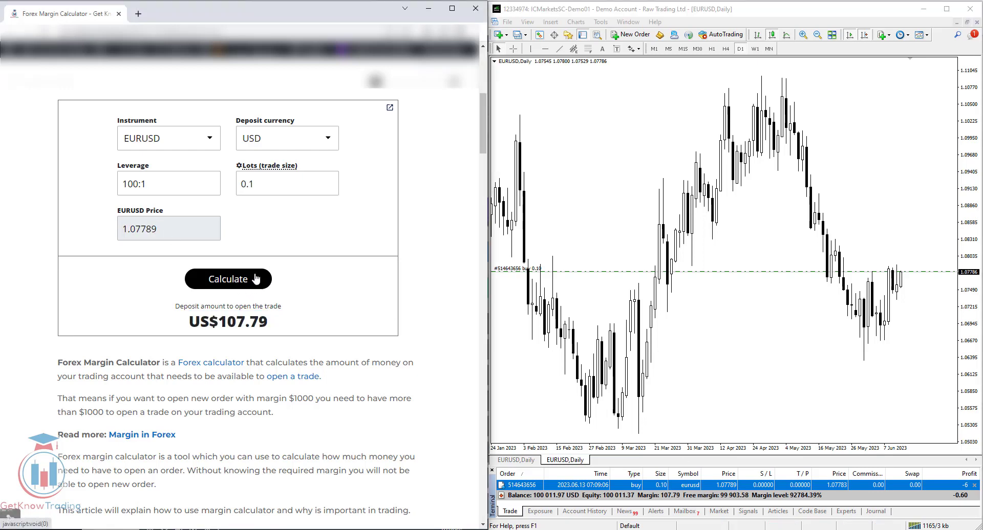
left_click_drag(271, 322, 189, 320)
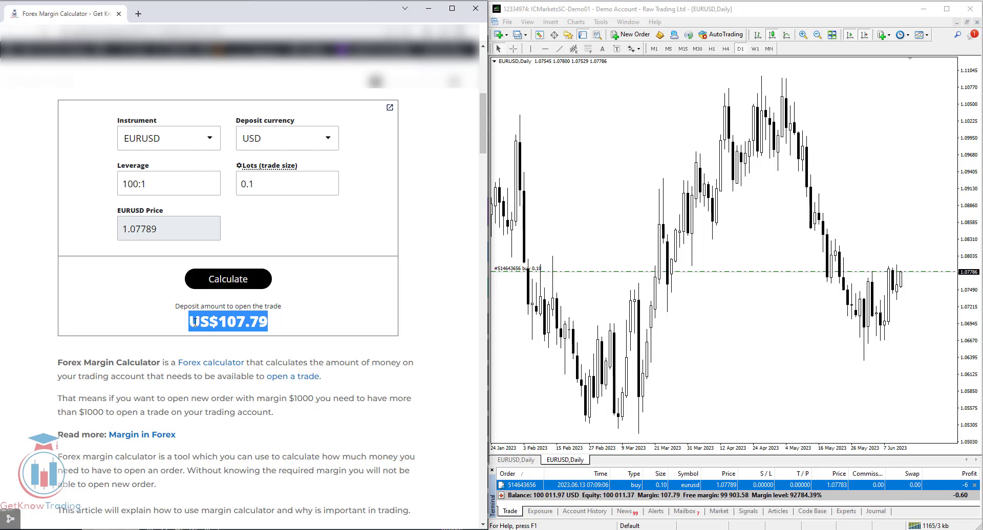
left_click(377, 347)
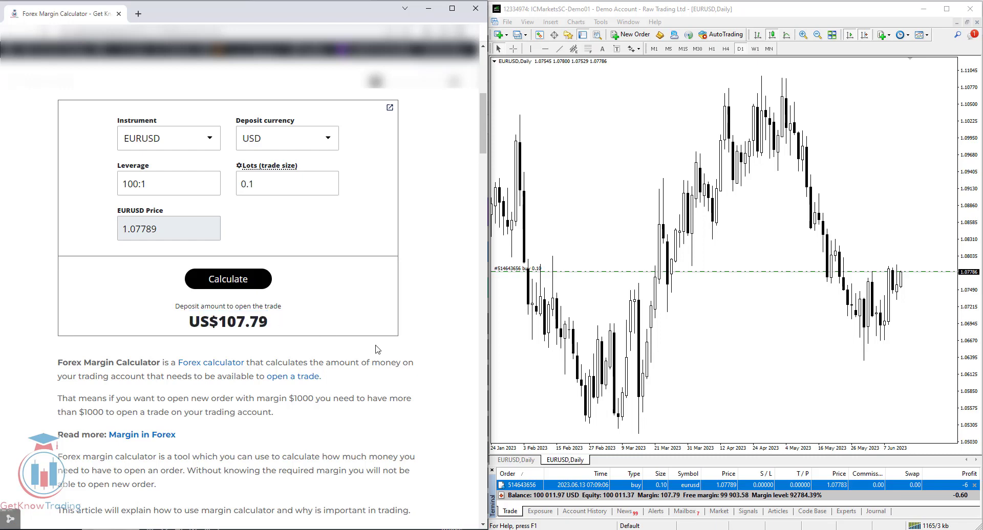
left_click(657, 497)
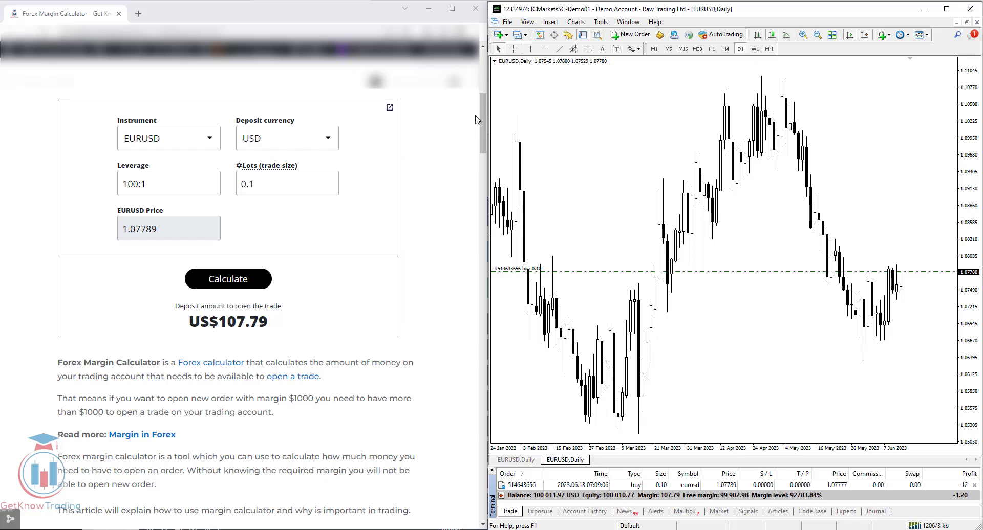
left_click_drag(482, 119, 484, 138)
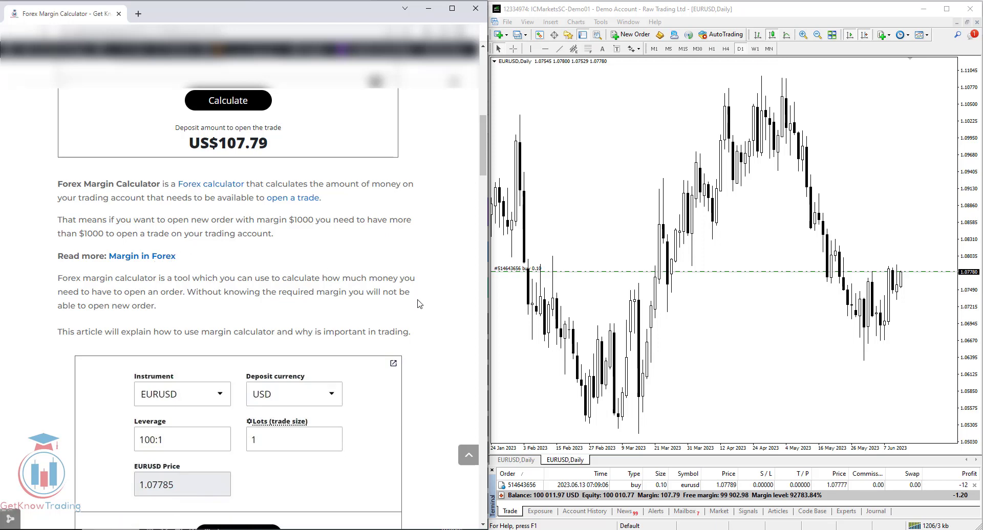
scroll(331, 268, "up", 3)
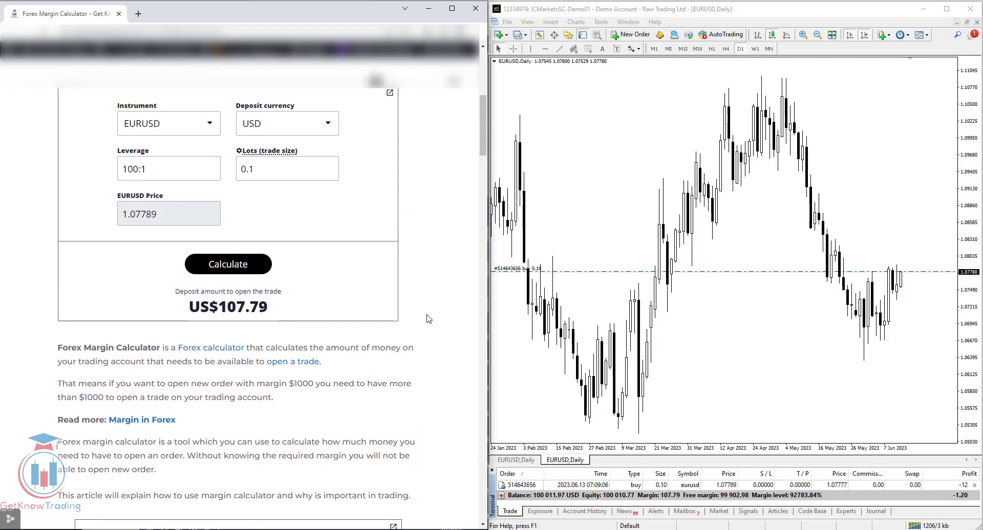